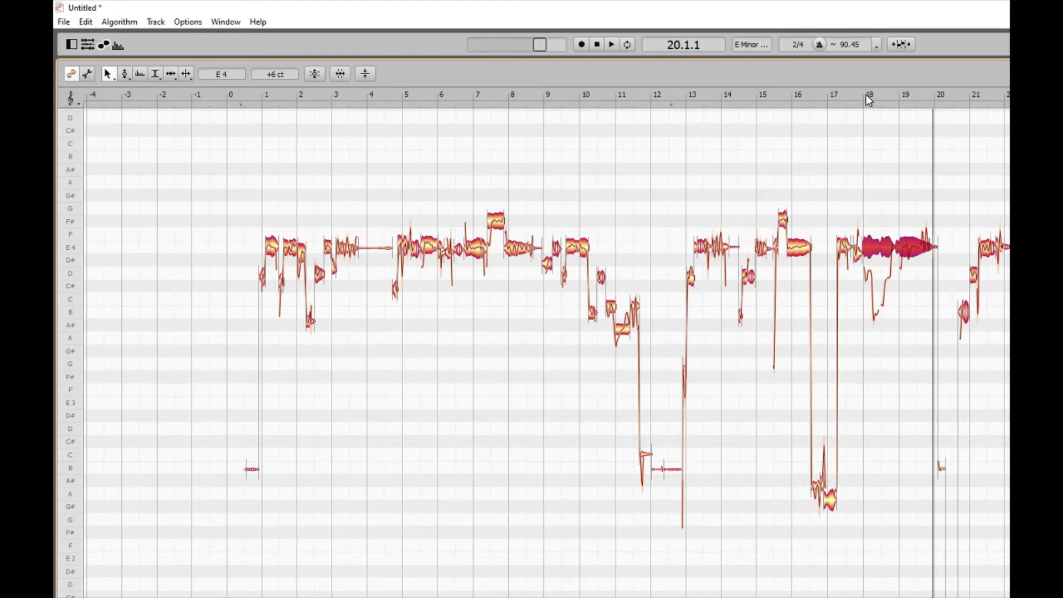
Step: Split the long E 4 note at bar 18 into two notes at position 18.1.4
left_click(868, 97)
left_click(868, 98)
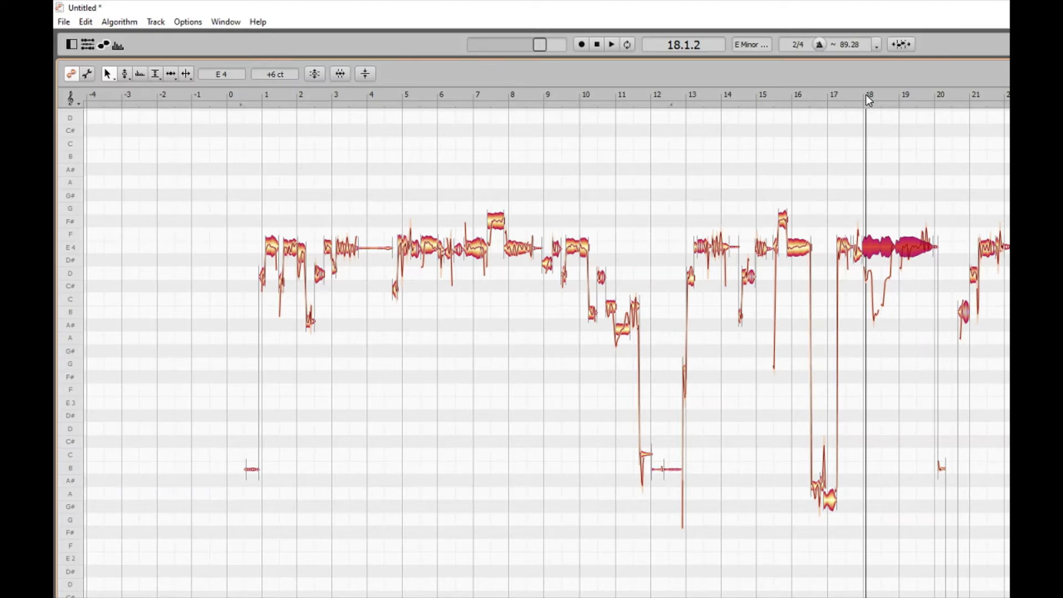
left_click_drag(867, 95, 878, 95)
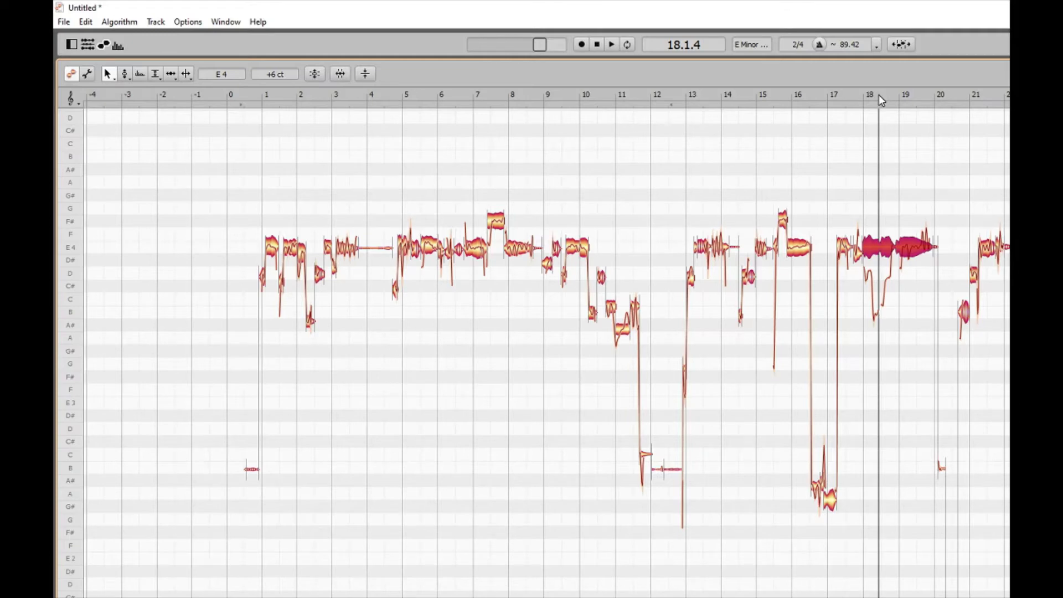
double_click(879, 241)
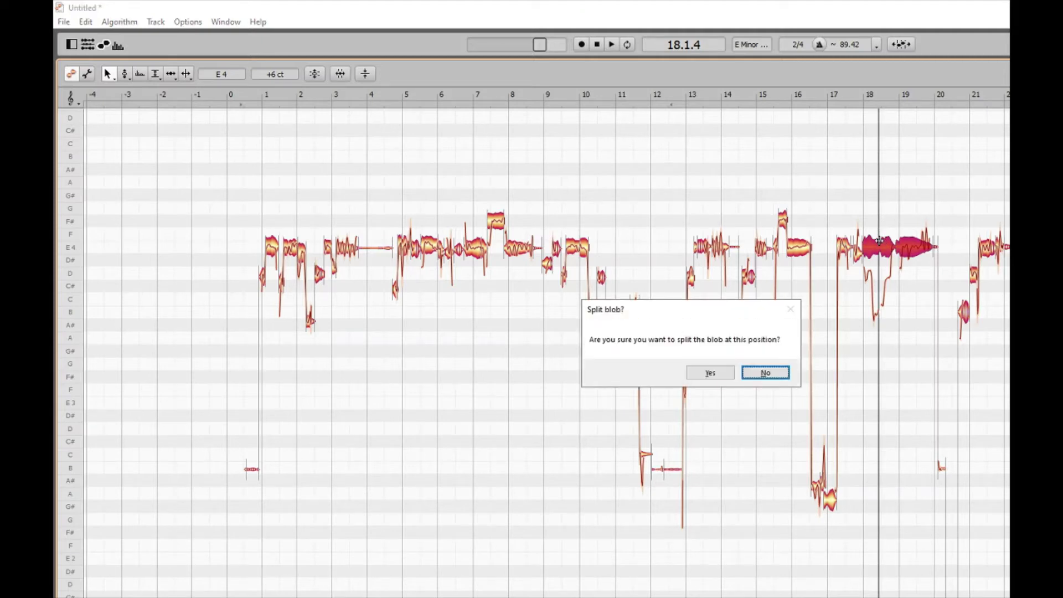
key("Left")
key("Return")
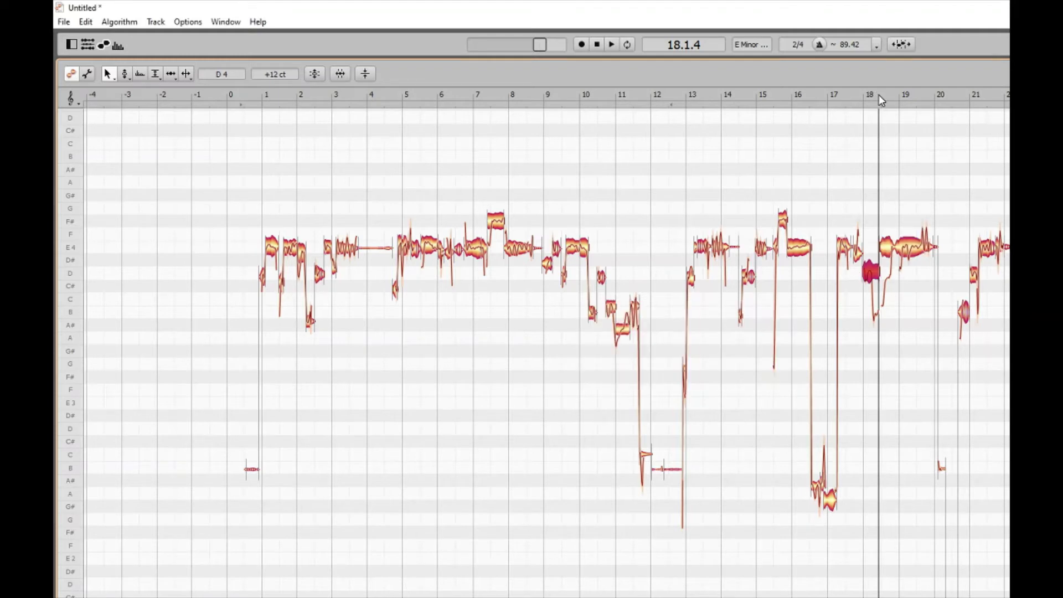
Step: Audition the notes on both sides of the split at 18.1.4 alternately to compare them
key("Right")
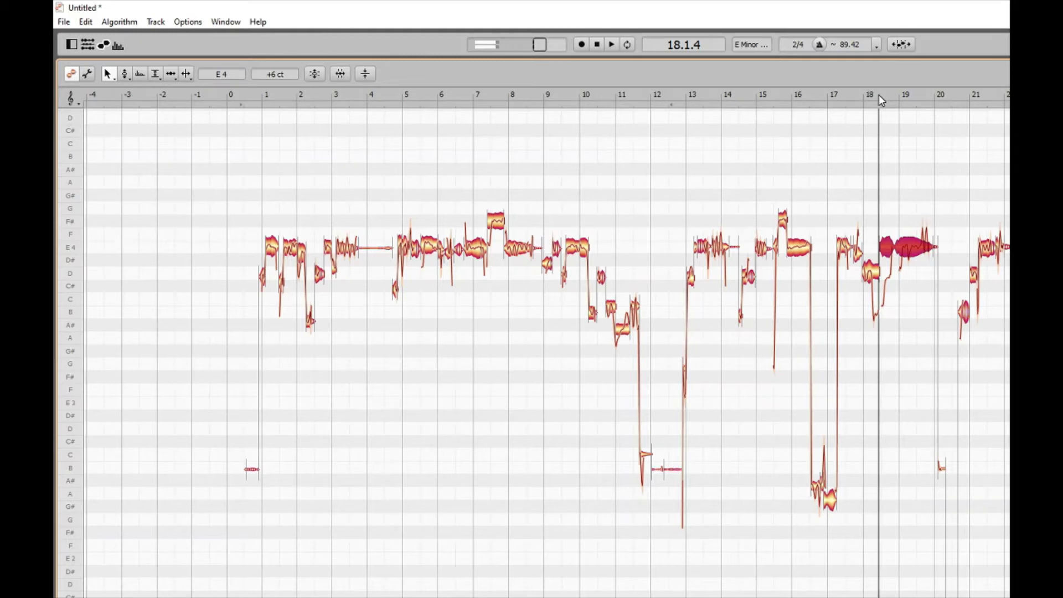
key("Left")
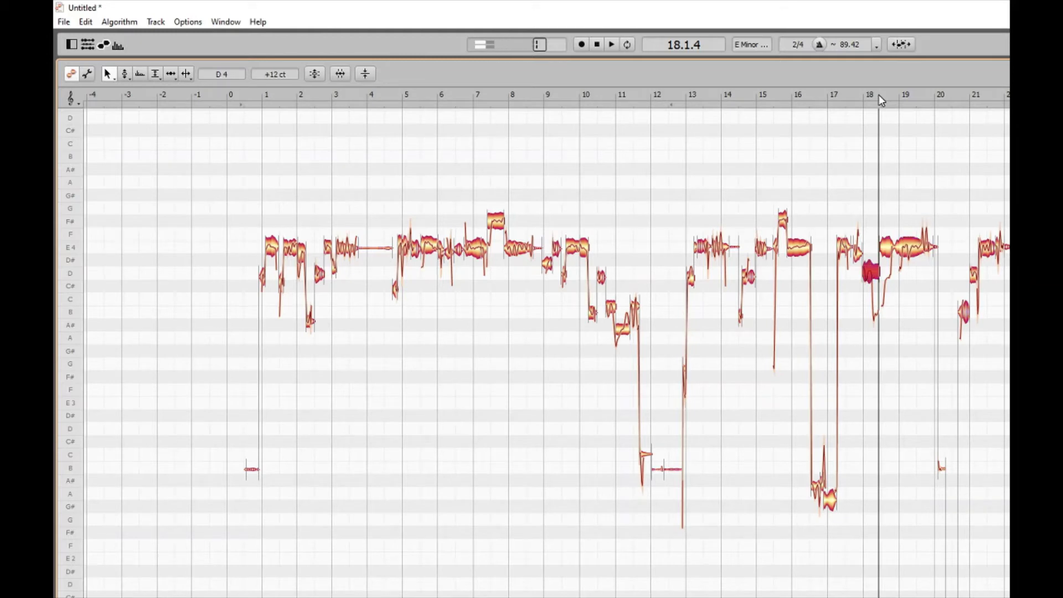
key("Right")
key("Left")
key("Right")
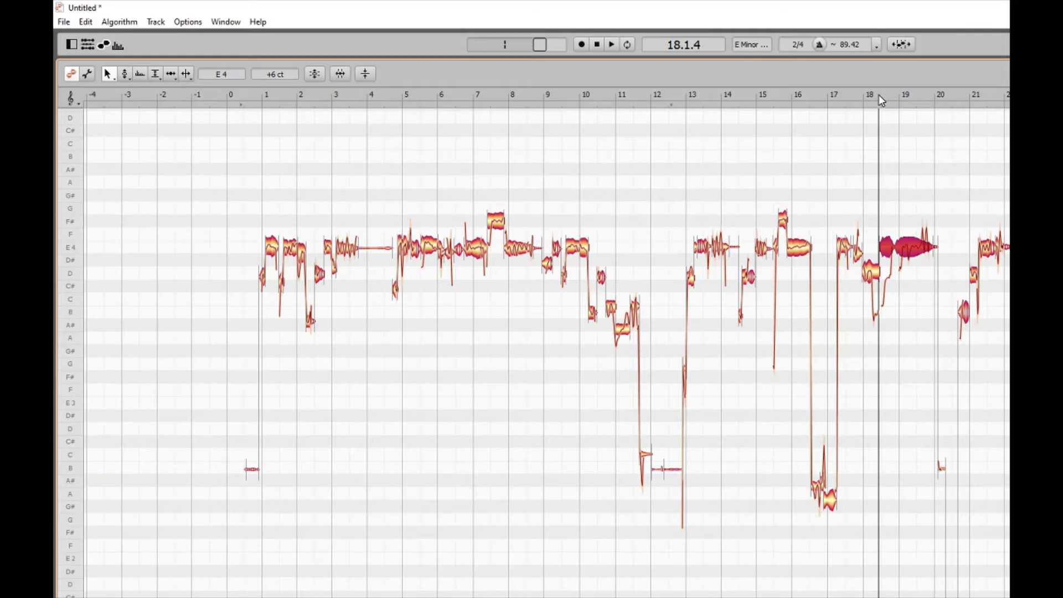
key("Left")
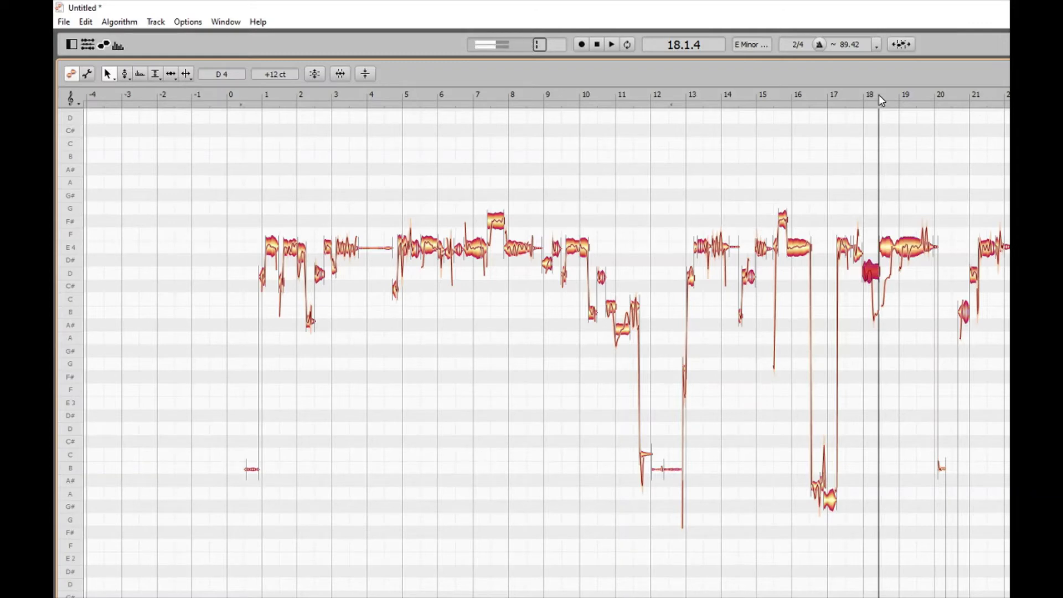
key("Right")
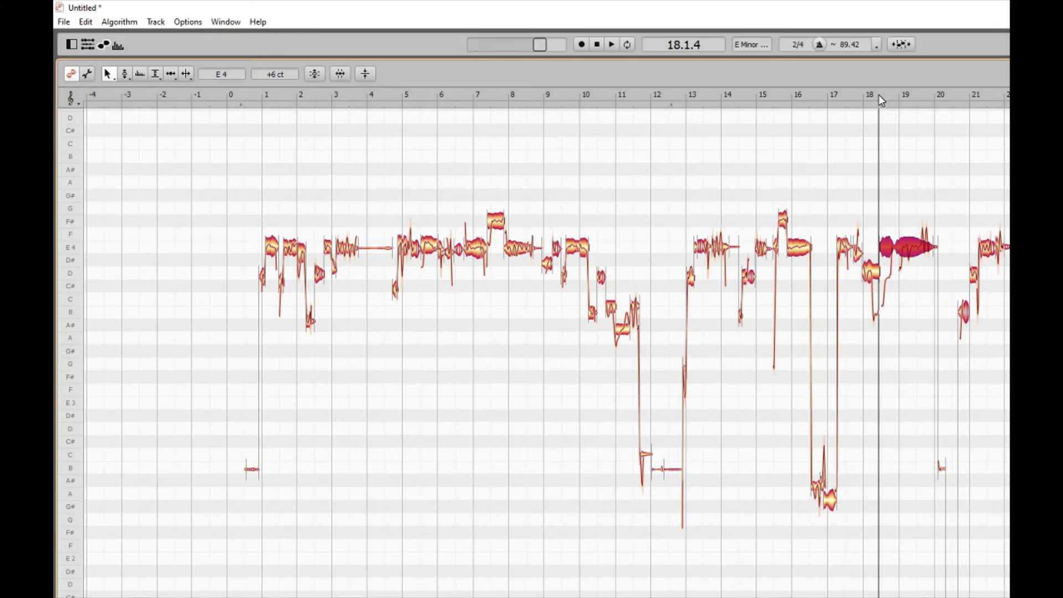
Step: Play the remaining E 4 note after the first split and split it again at position 18.2.4
key("space")
key("space")
key("space")
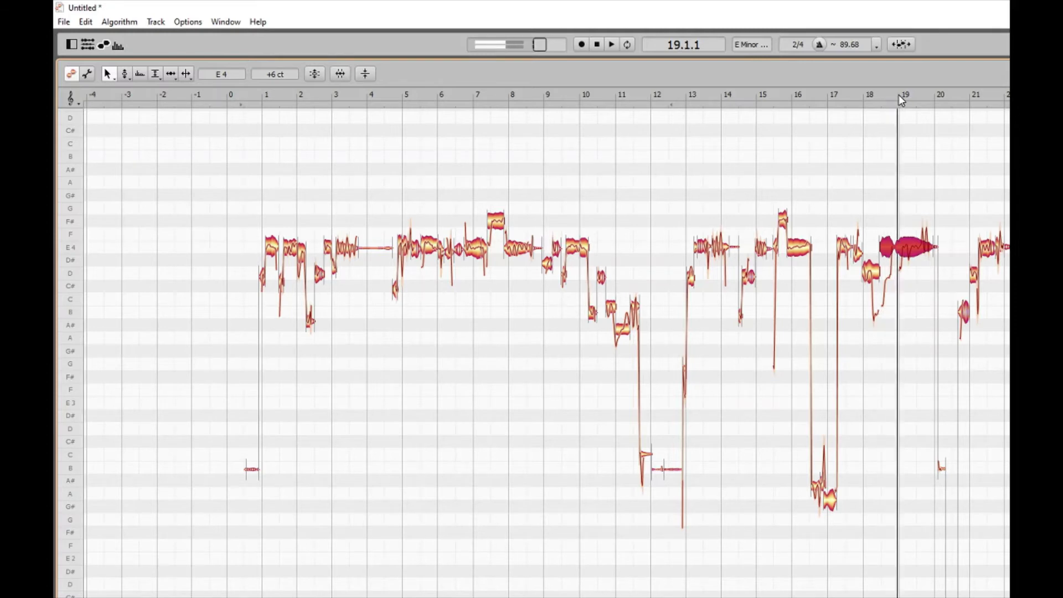
left_click_drag(899, 96, 895, 96)
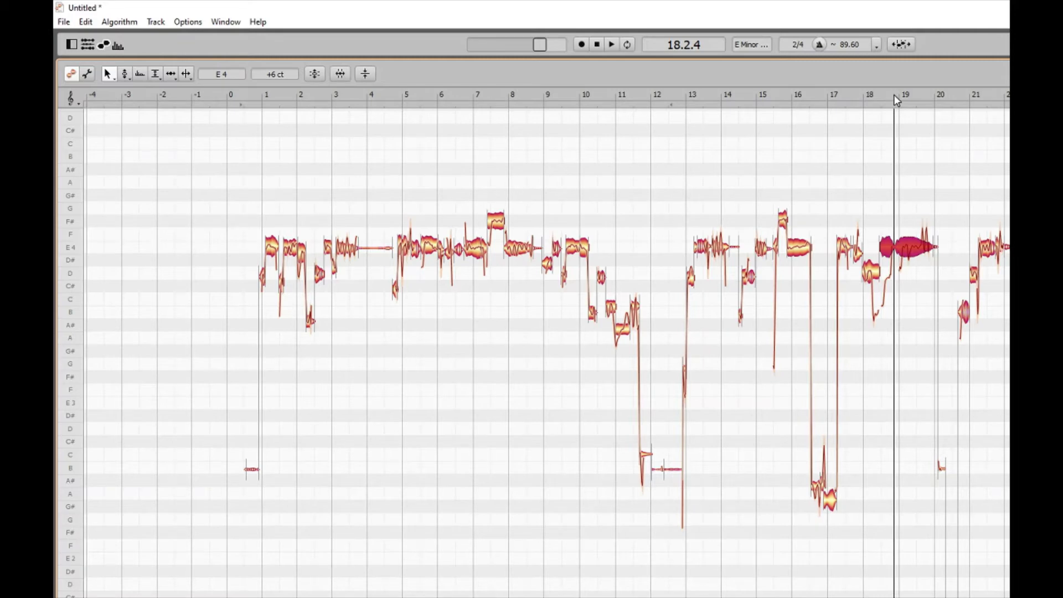
double_click(895, 241)
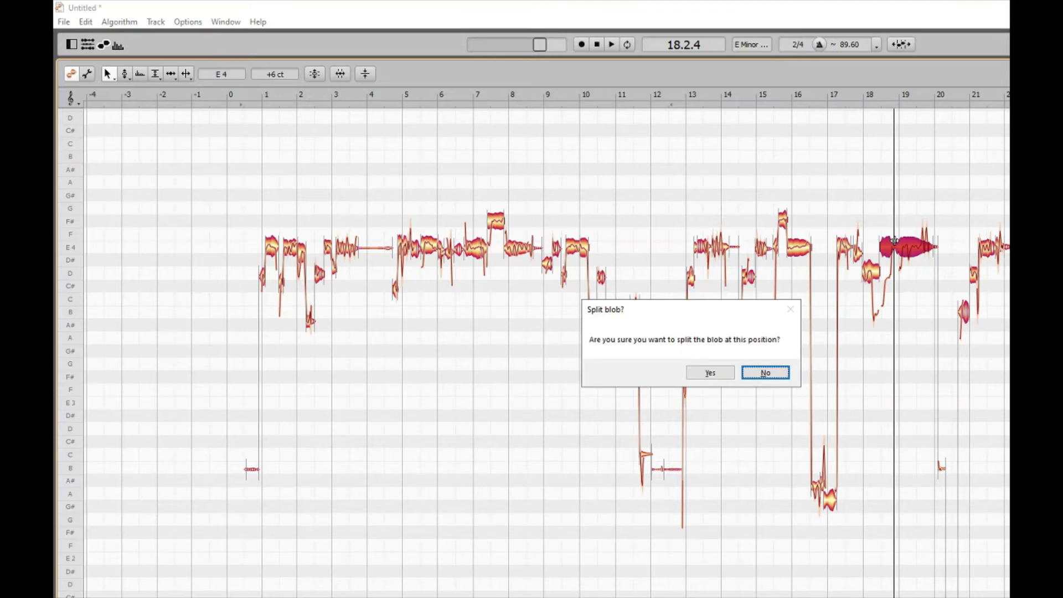
key("Left")
key("Return")
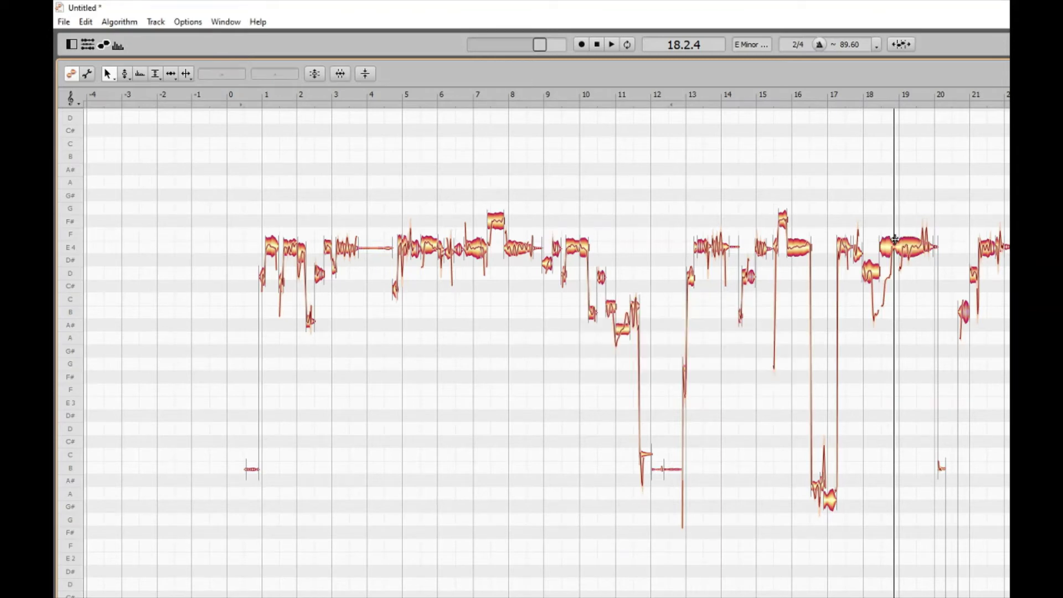
left_click_drag(895, 241, 895, 280)
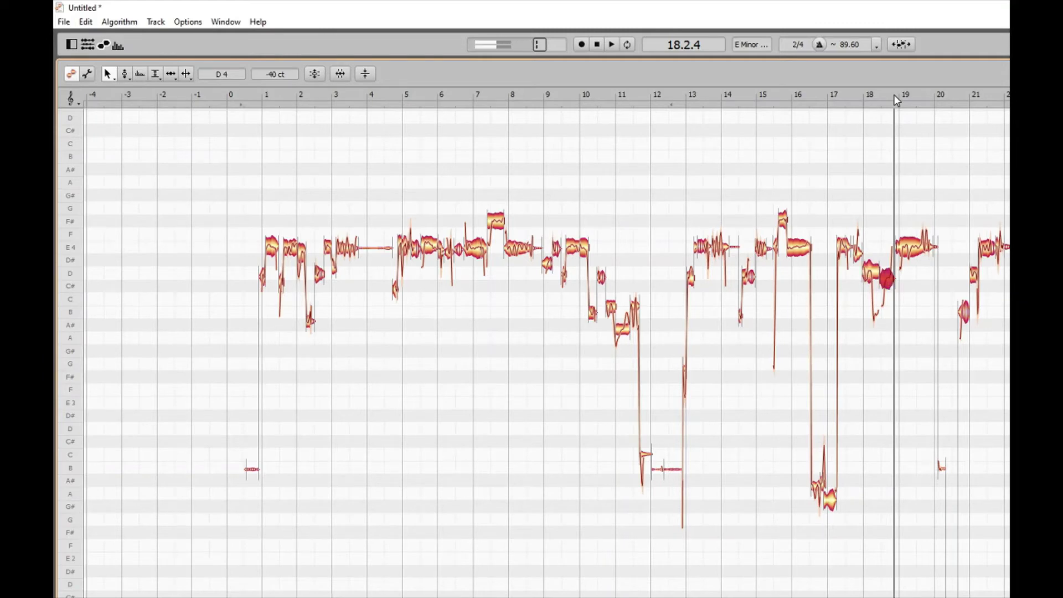
Step: Audition the notes before and after the split at 18.2.4 alternately
key("alt+Right")
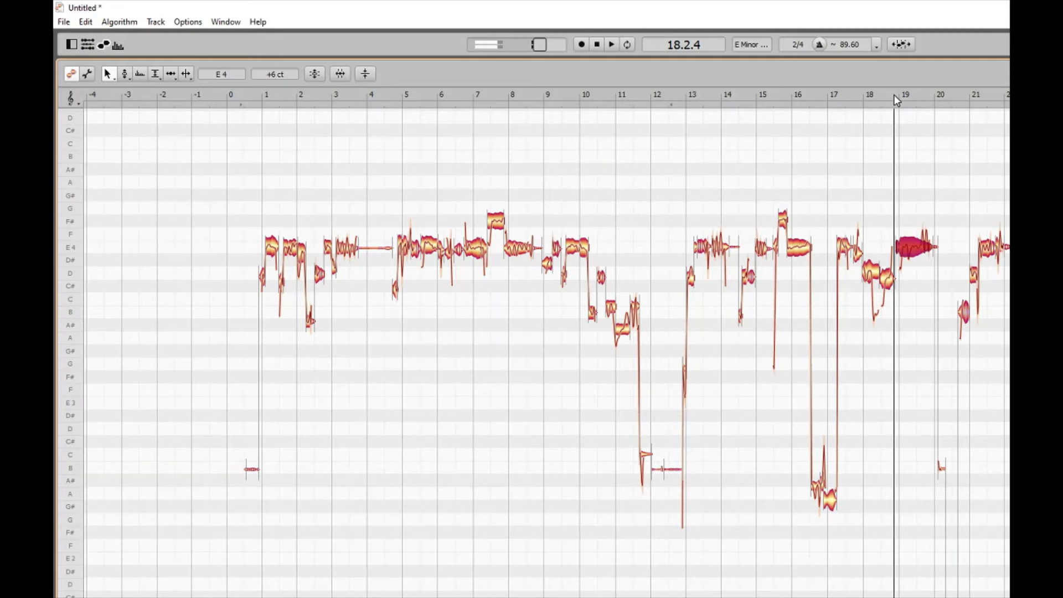
key("alt+Left")
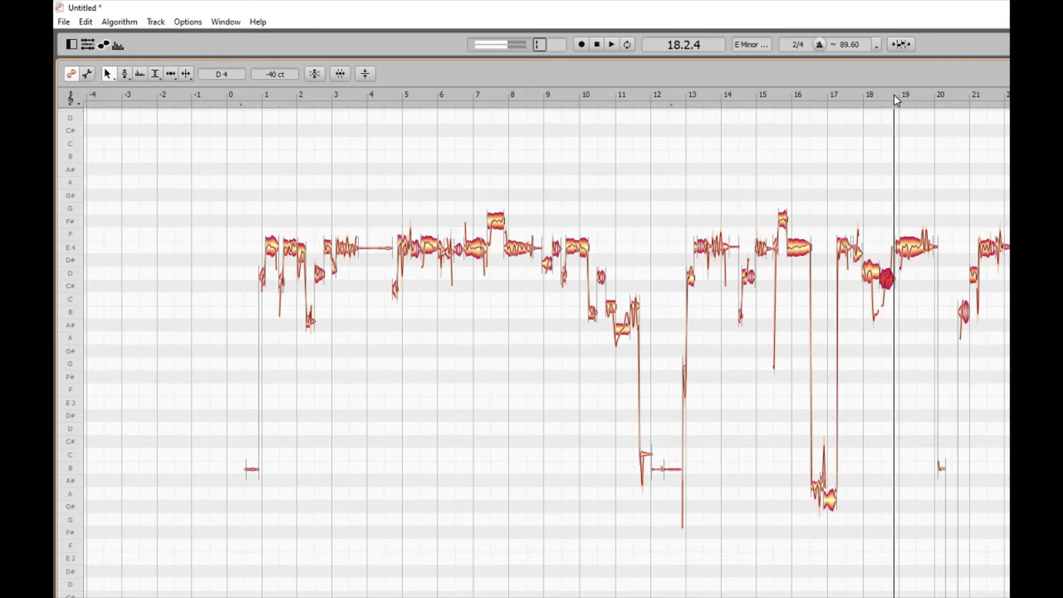
key("alt+Right")
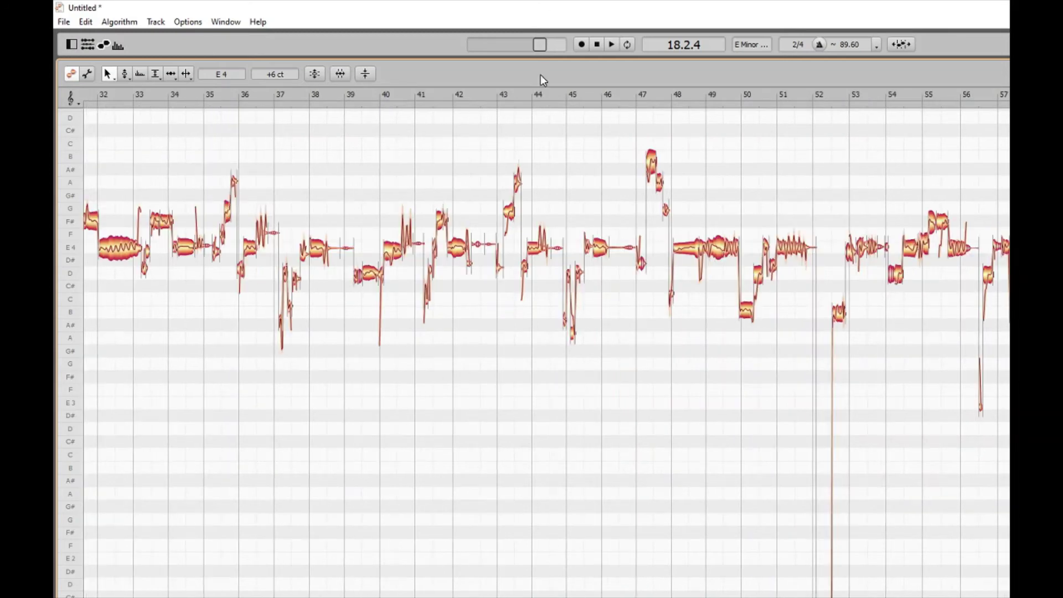
Step: Place the playhead at bar 51, select the two notes that meet there and play them
left_click(100, 98)
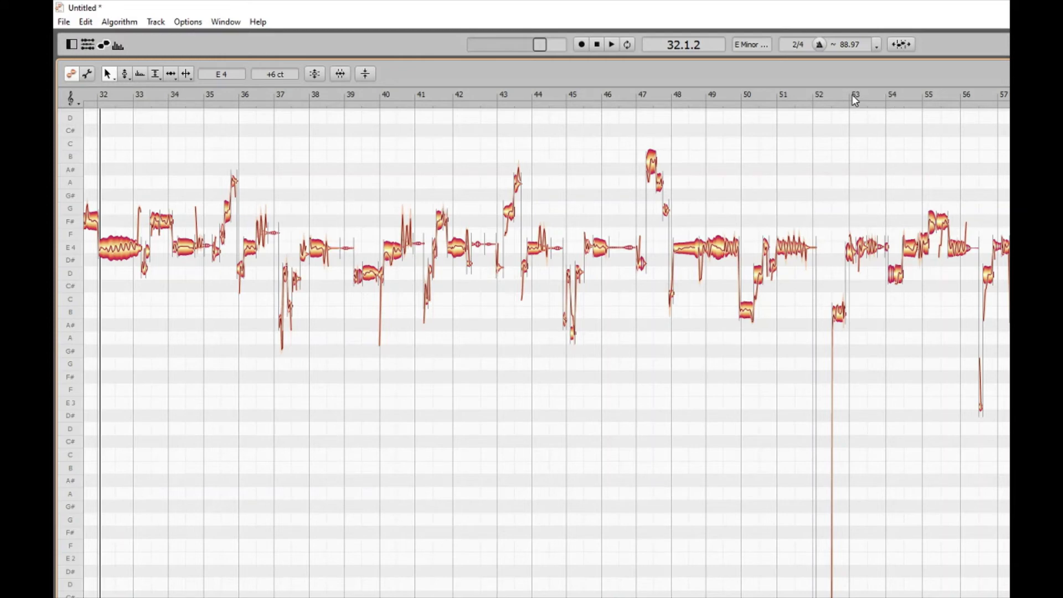
left_click(781, 98)
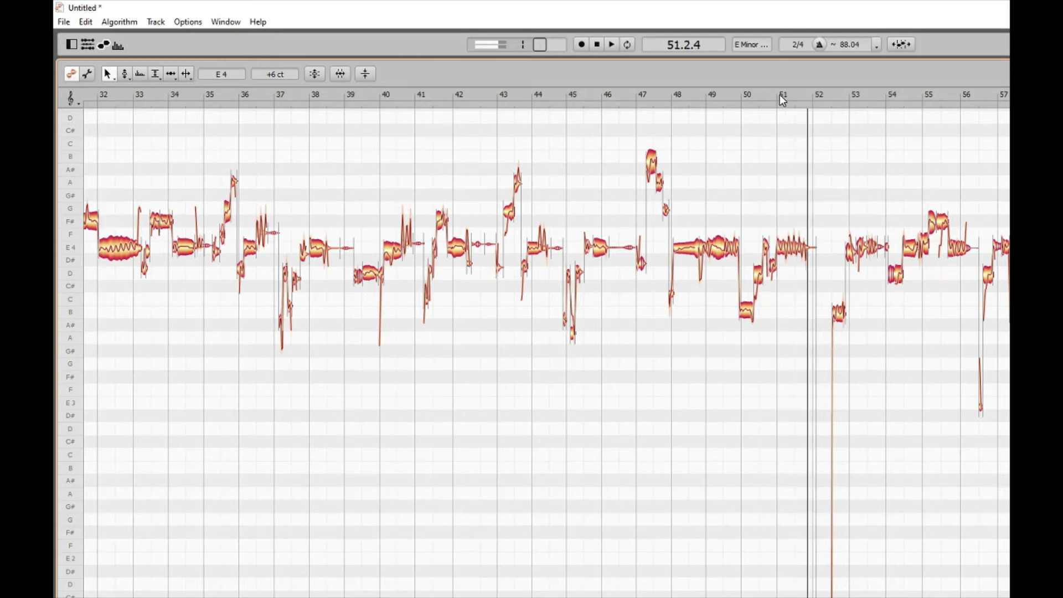
left_click(780, 99)
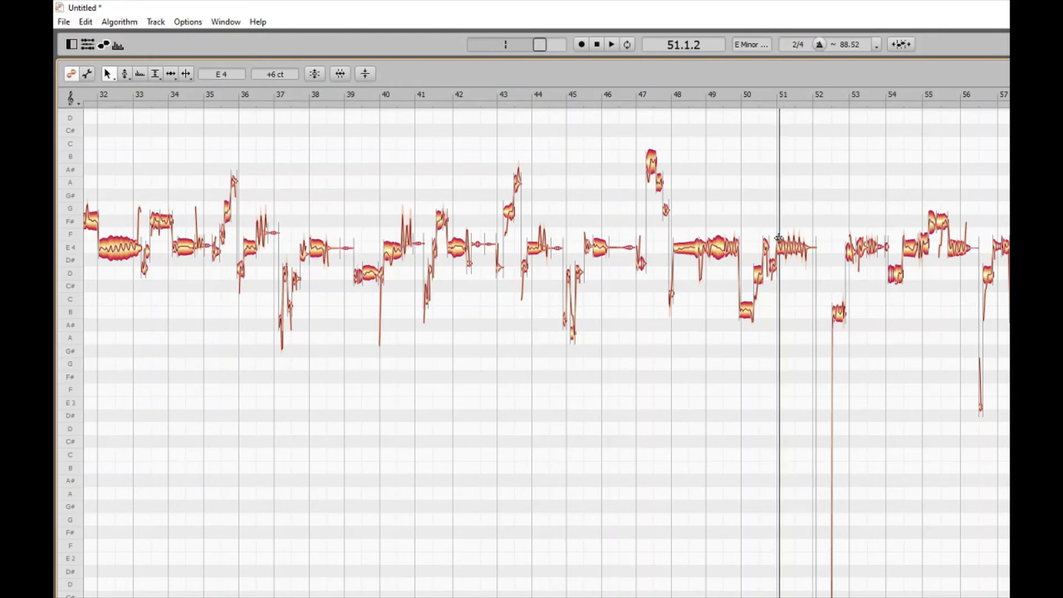
key("ctrl+z")
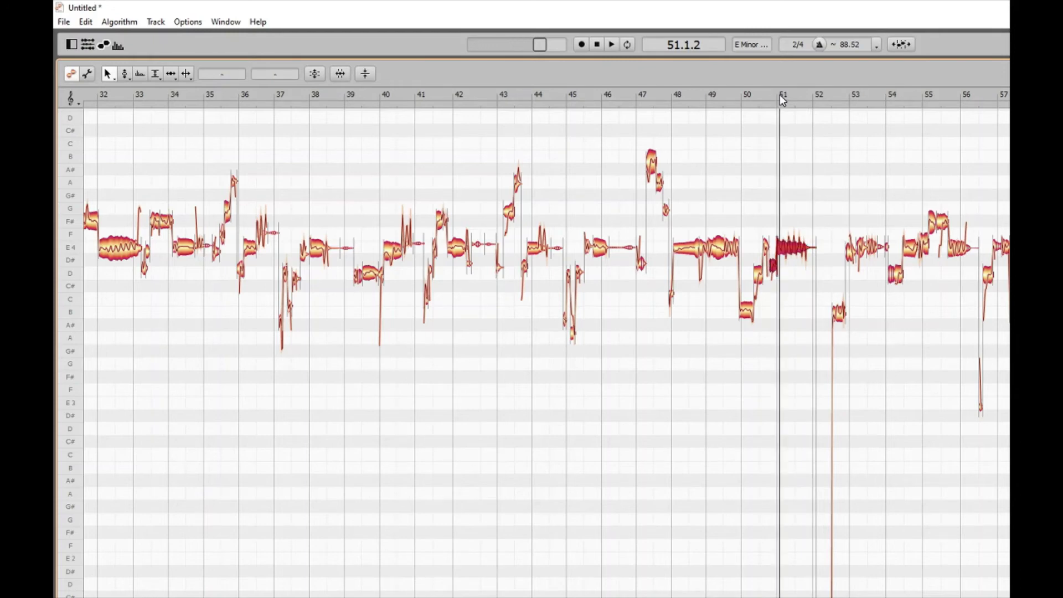
key("space")
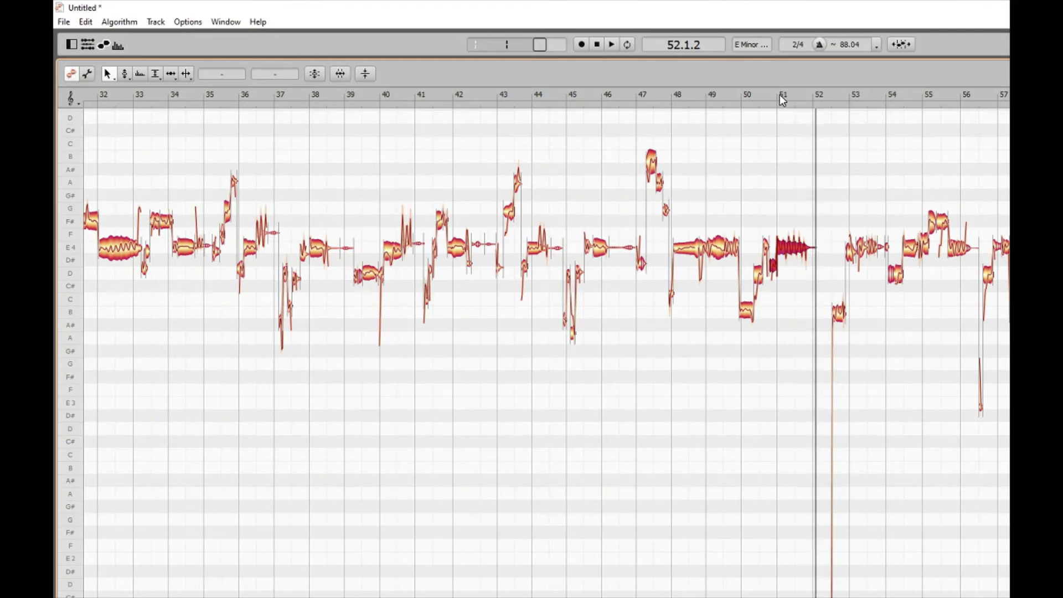
left_click(746, 99)
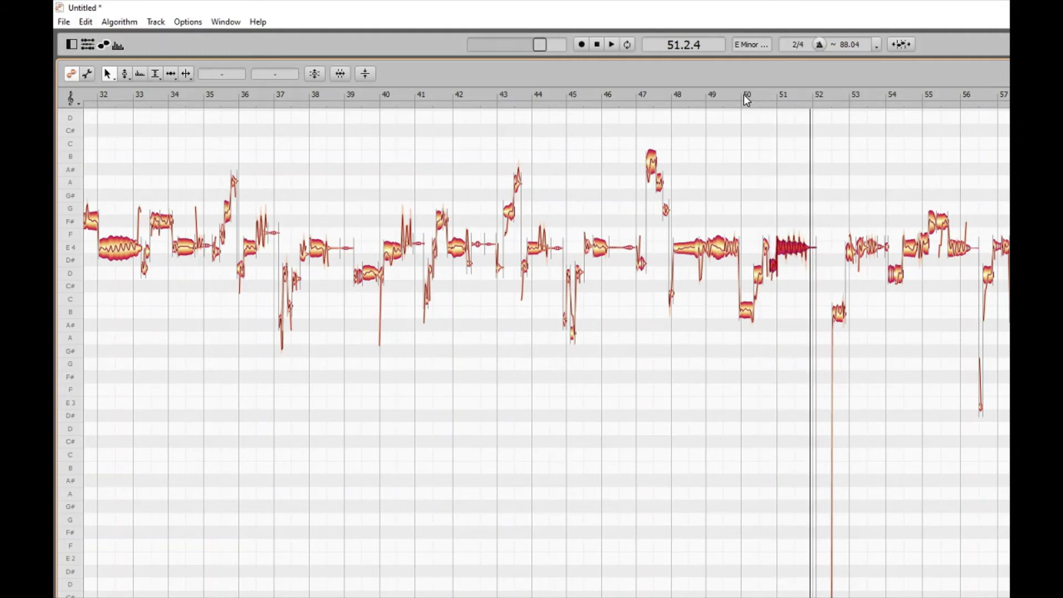
Step: Merge the short D# 4 note before bar 51 with the E 4 note after it and select the merged note
key("Left")
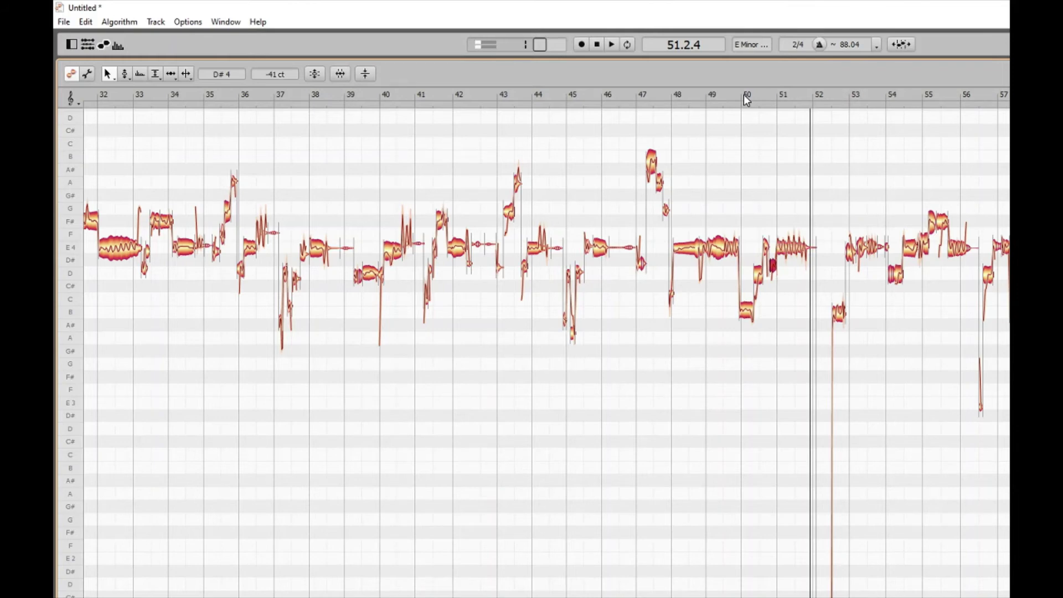
key("Right")
key("Right")
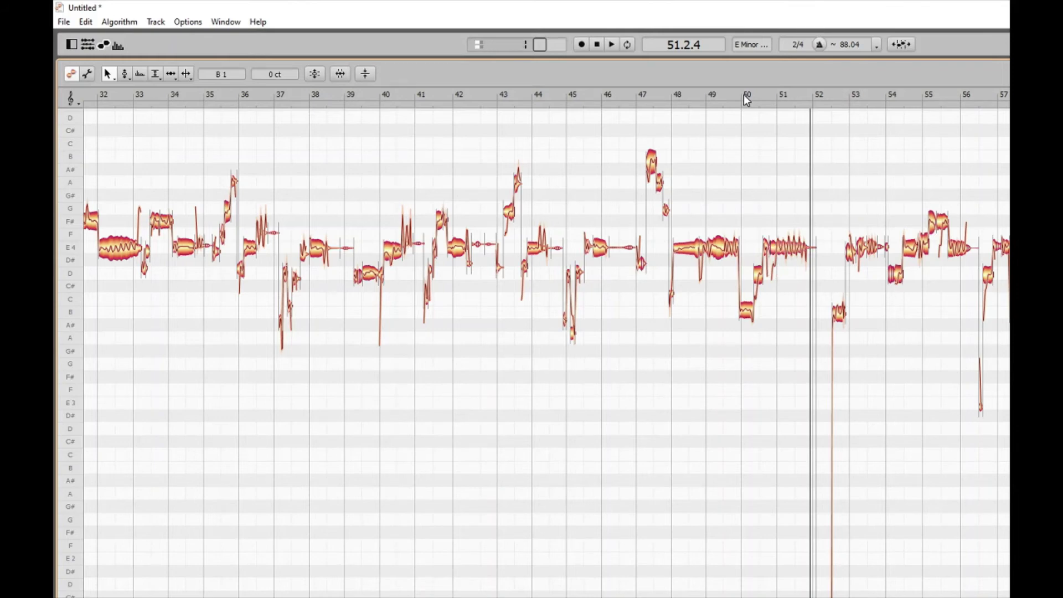
key("Left")
Step: Play the merged E 4 note from bar 51 and listen to it again
left_click(780, 100)
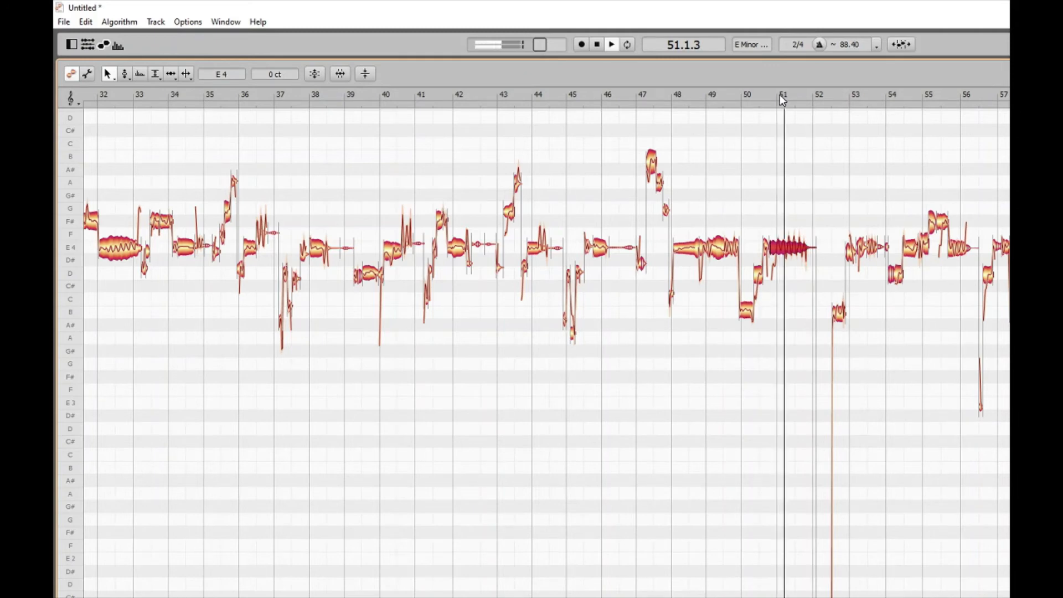
key("space")
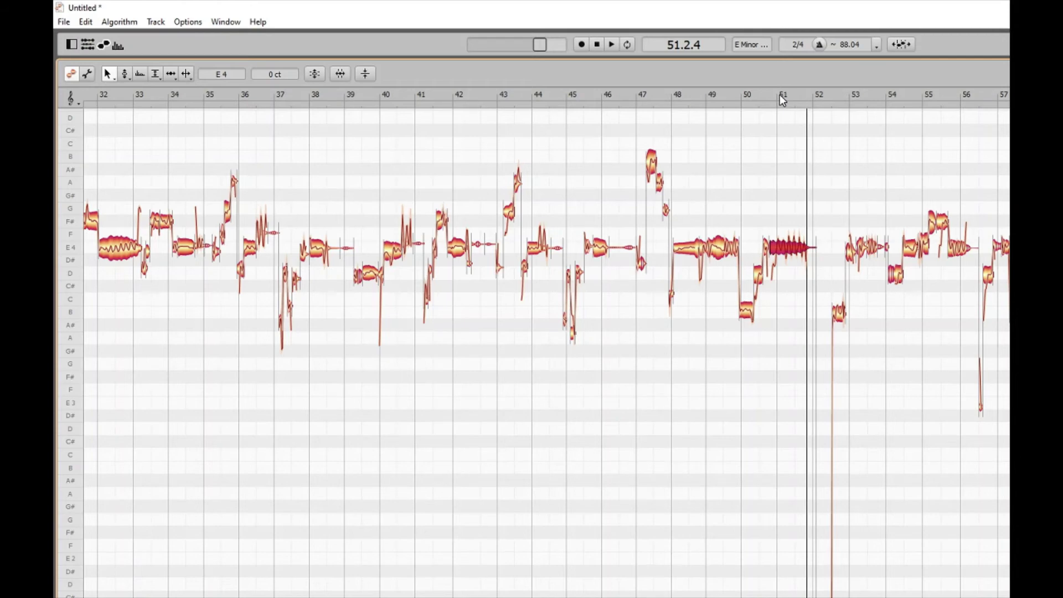
key("space")
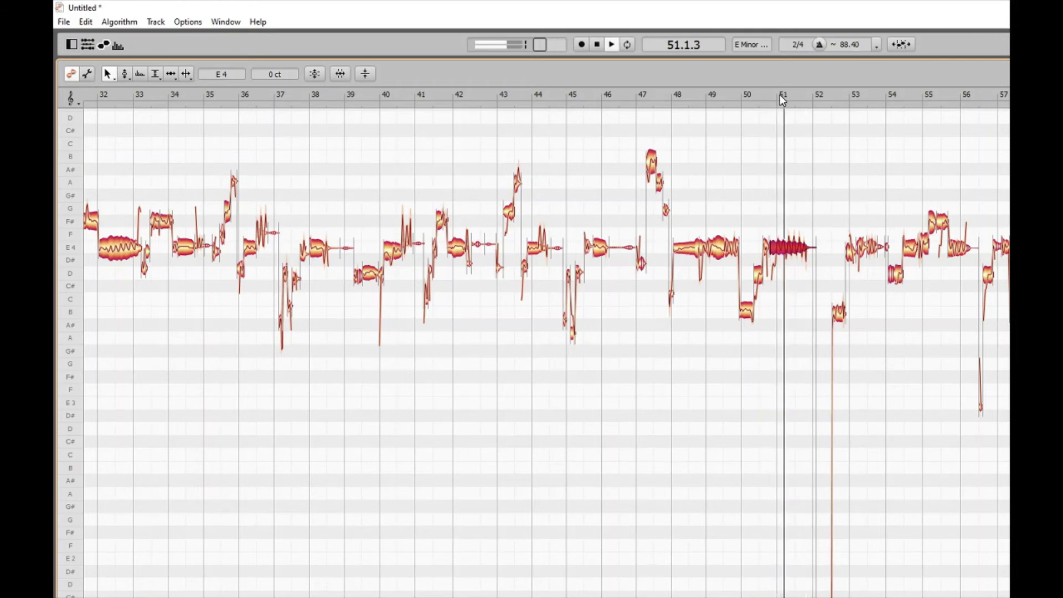
key("space")
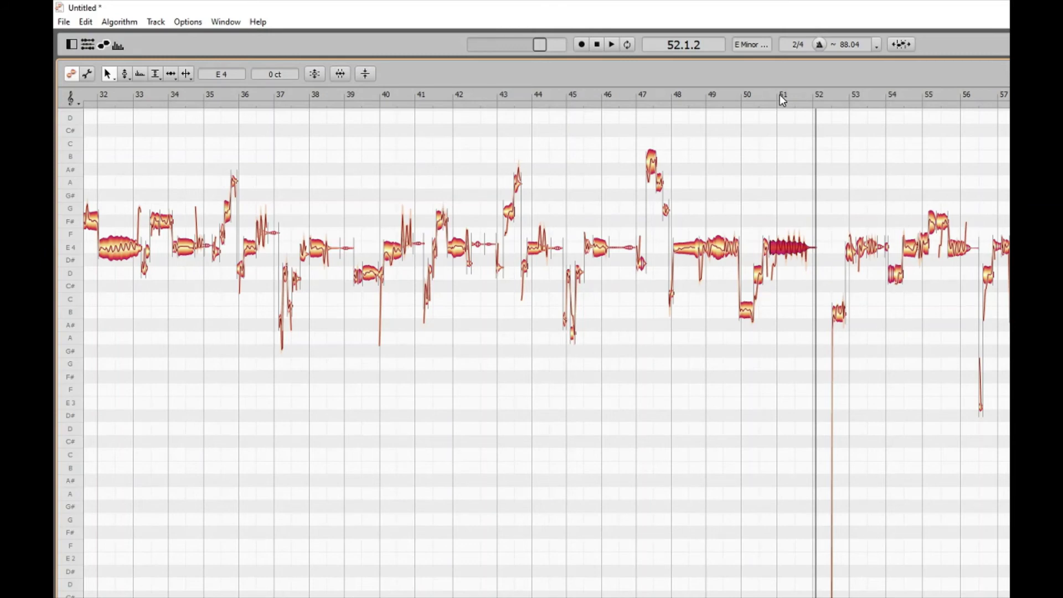
Step: Separate the merged E 4 note around bar 51 as a trill, and move the selection on to the following note
key("ctrl+t")
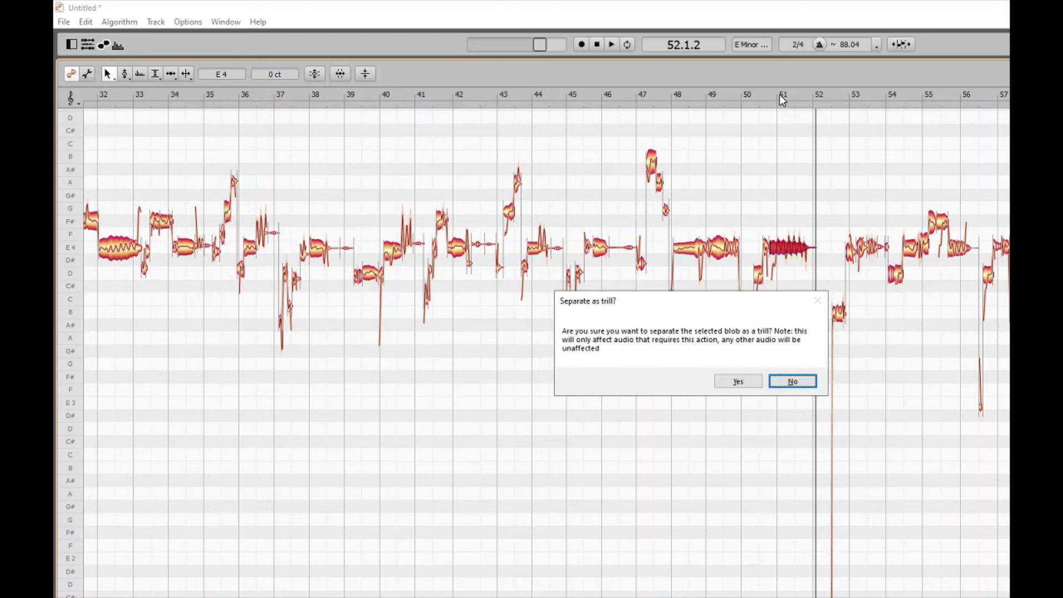
key("Left")
key("Return")
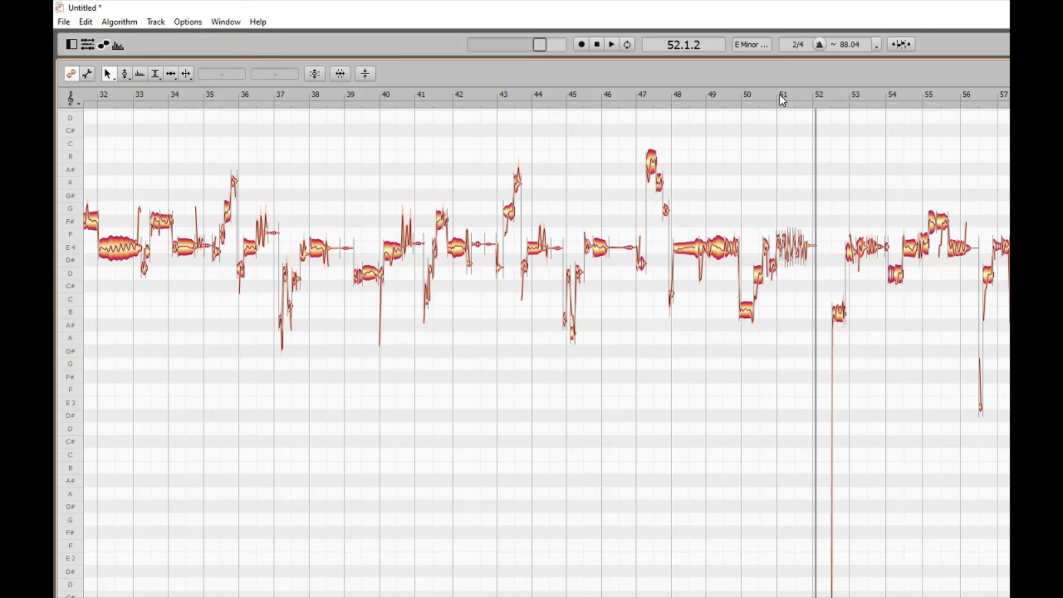
key("Right")
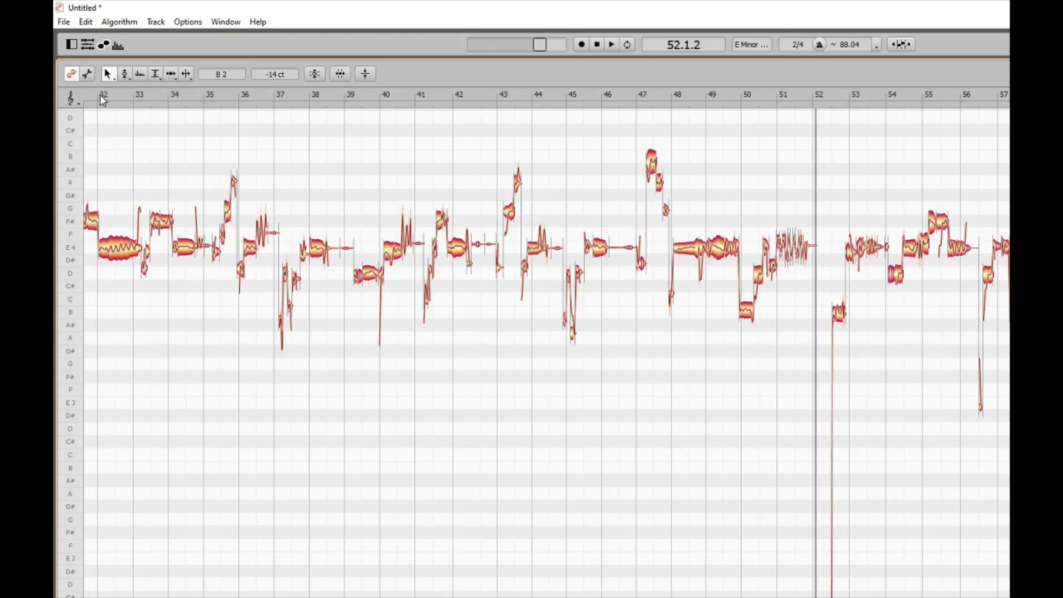
Step: Select the first notes of the separated trill at bar 51 and place the playhead at bar 50
left_click(103, 99)
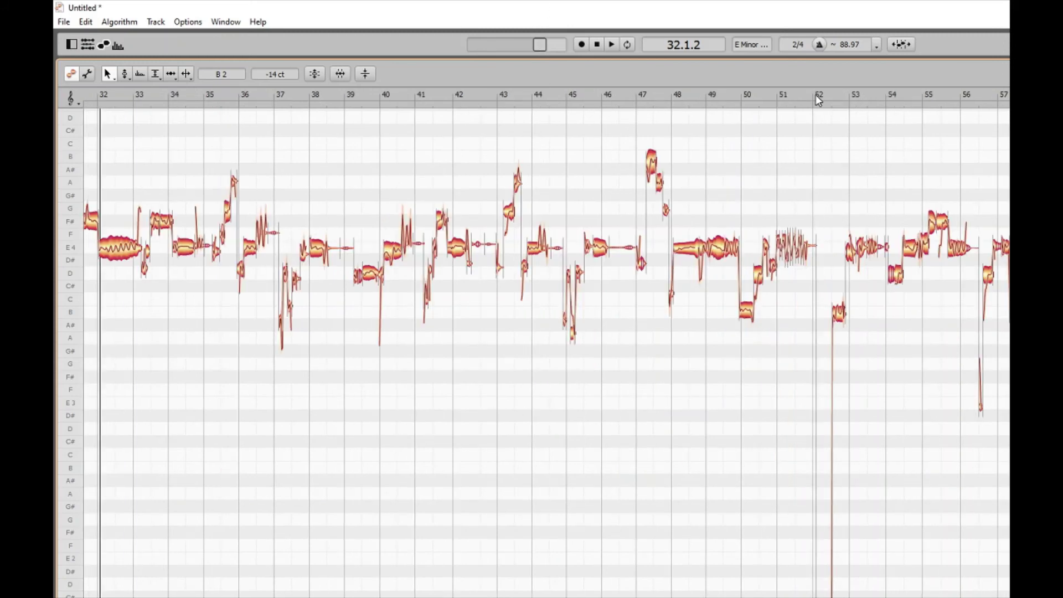
left_click(780, 97)
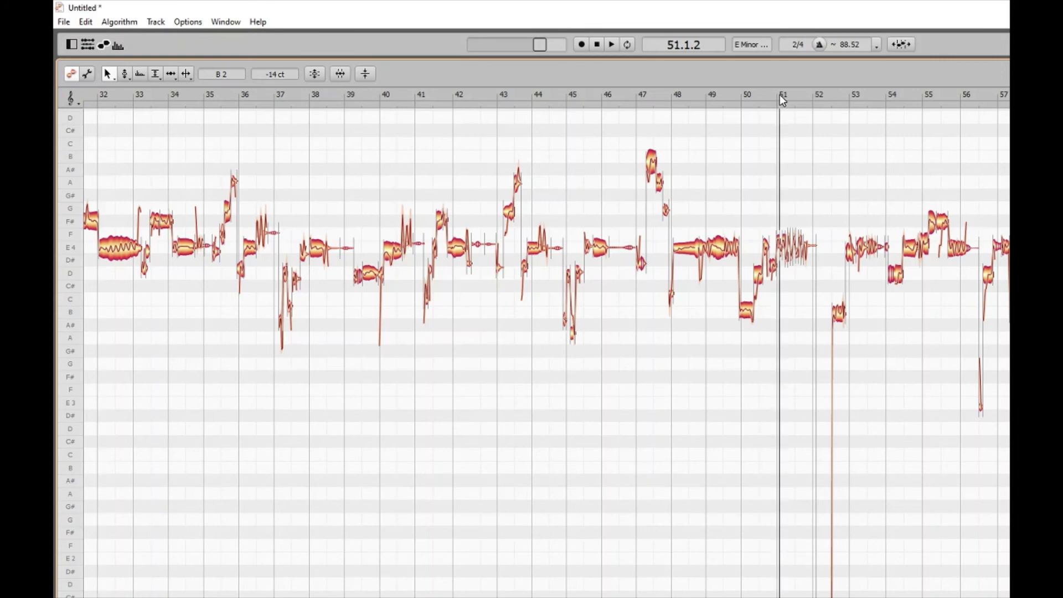
left_click(782, 236)
double_click(747, 98)
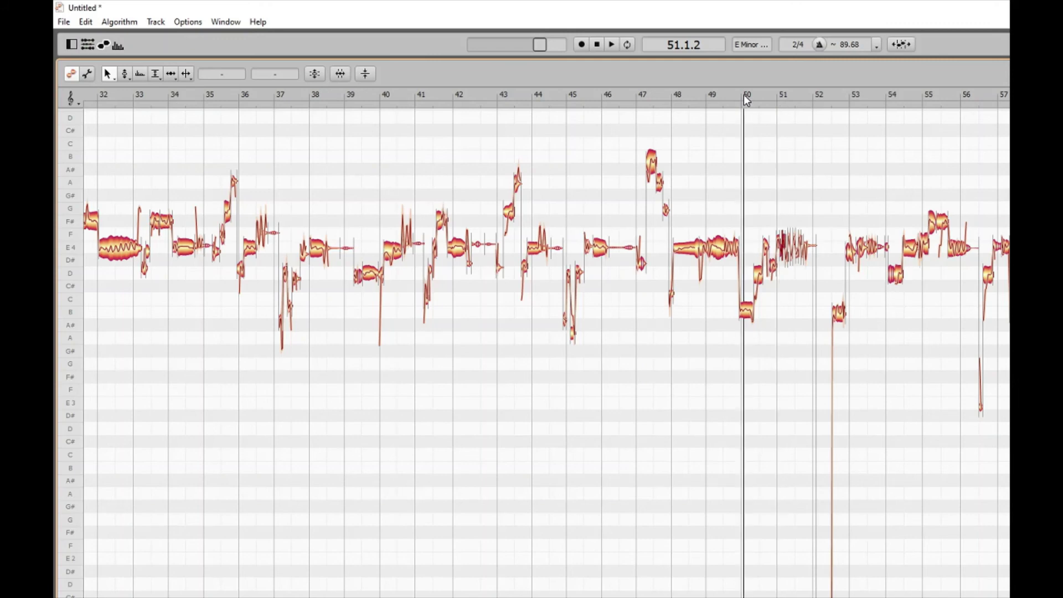